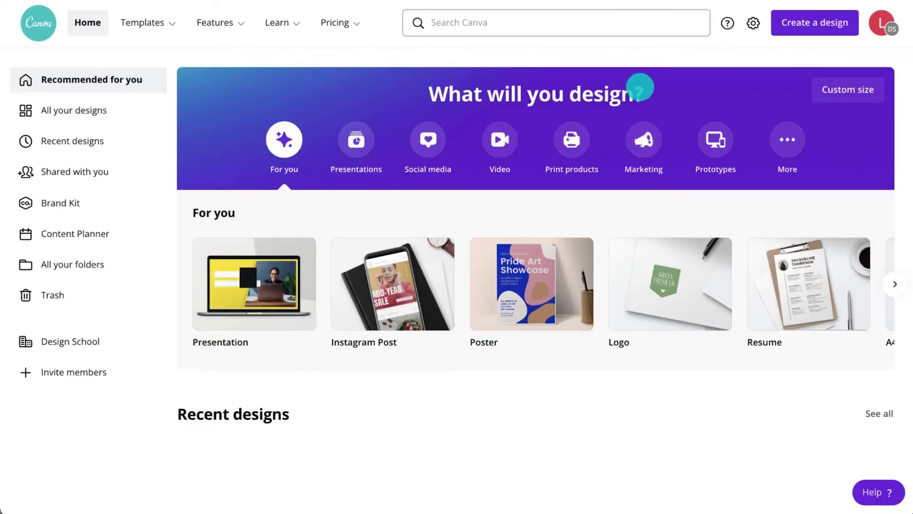
Search Canva templates for 'moodboard'.
click(623, 27)
text(moodboard)
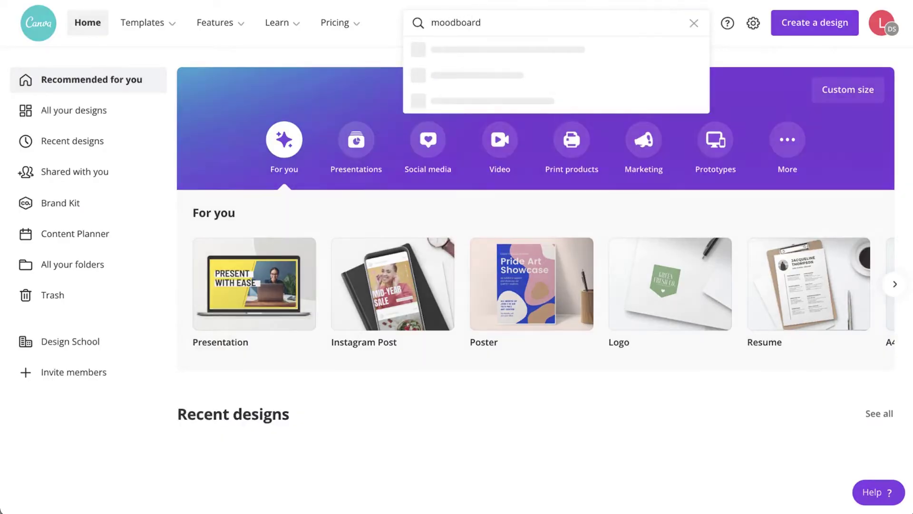
key(Return)
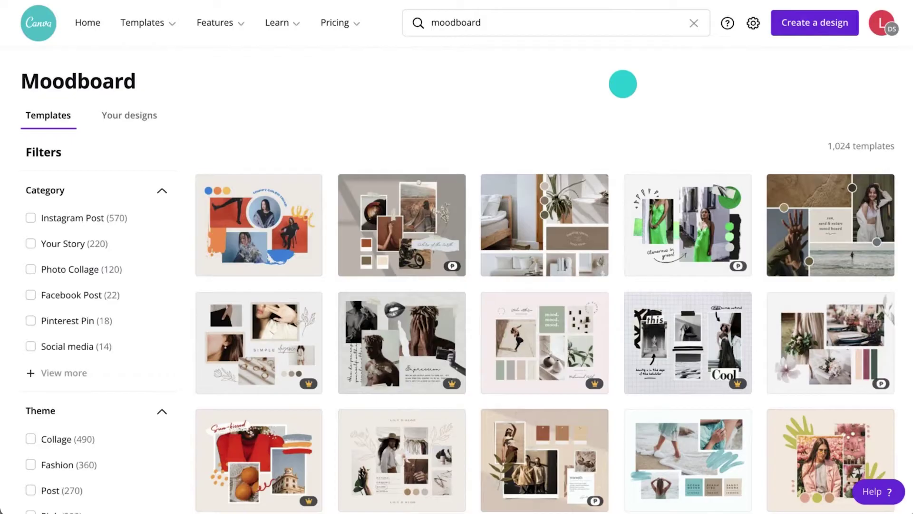
scroll(623, 84, down, 5)
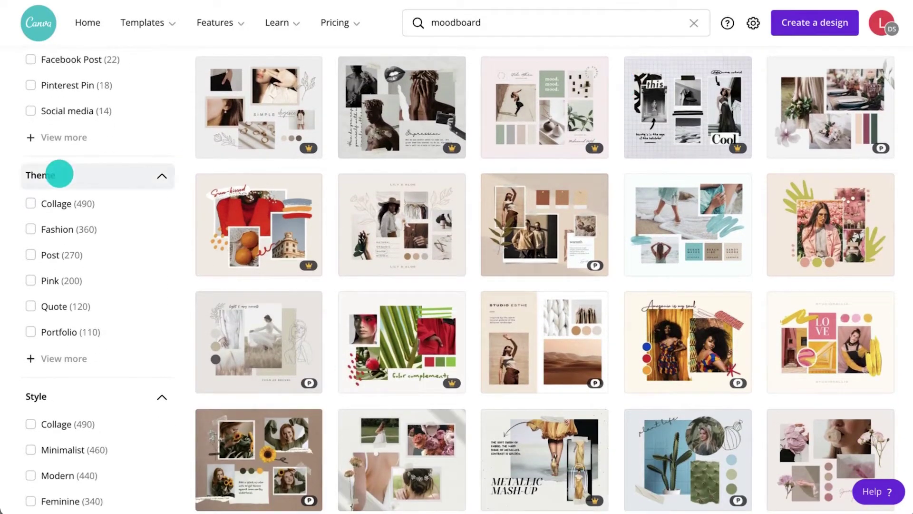
Filter the results to Collage, Photo Collage and Interior Design, then open the New Spaces template.
click(59, 204)
click(67, 131)
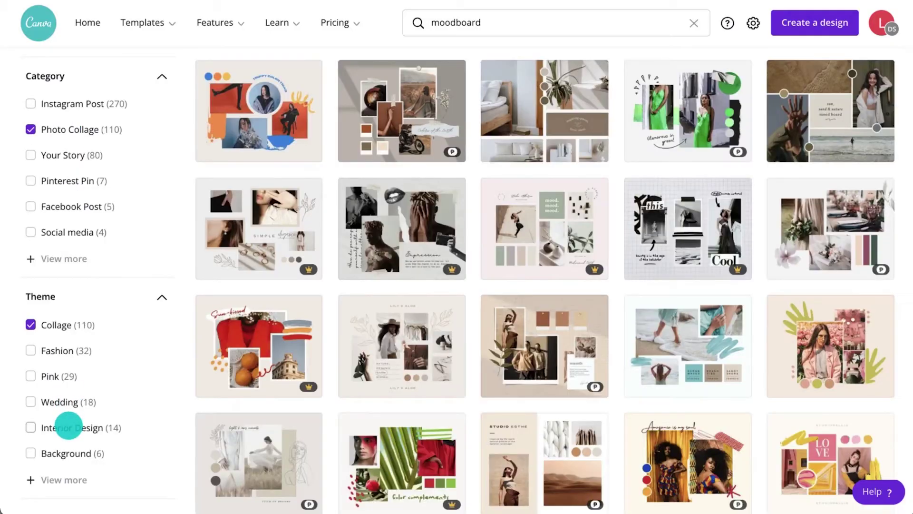
click(67, 427)
scroll(497, 346, down, 10)
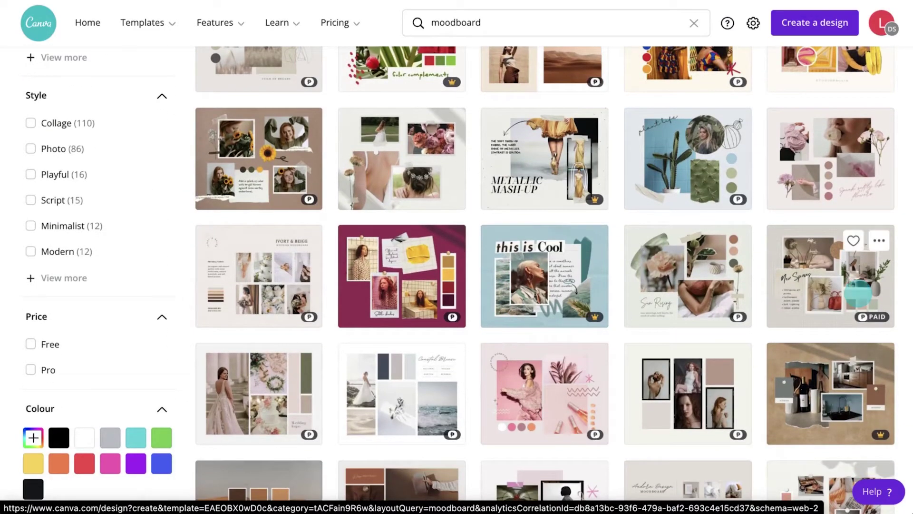
click(808, 285)
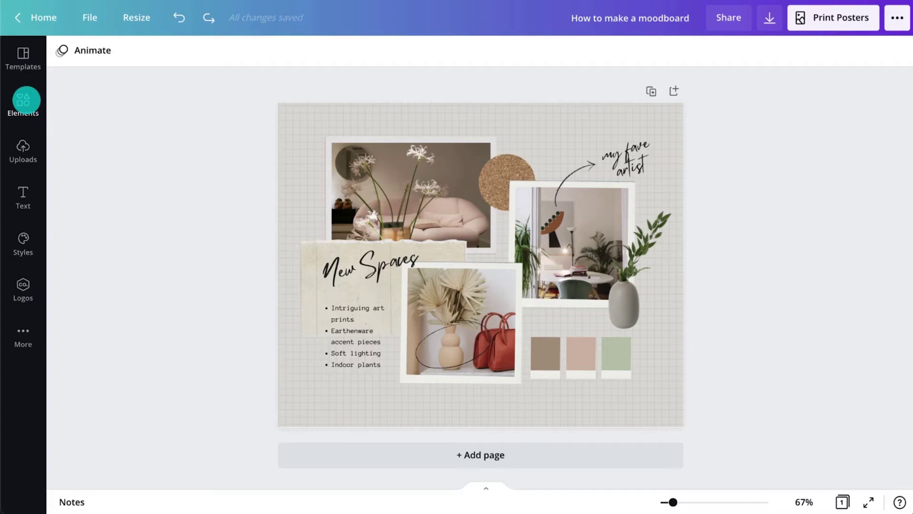
Browse the Elements library's Photos, Graphics, Videos and Audio tabs.
click(26, 100)
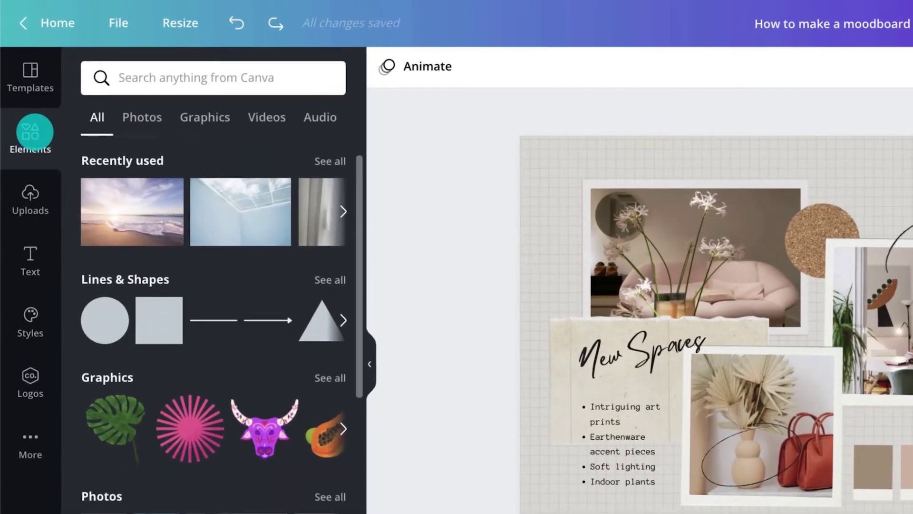
scroll(209, 157, down, 12)
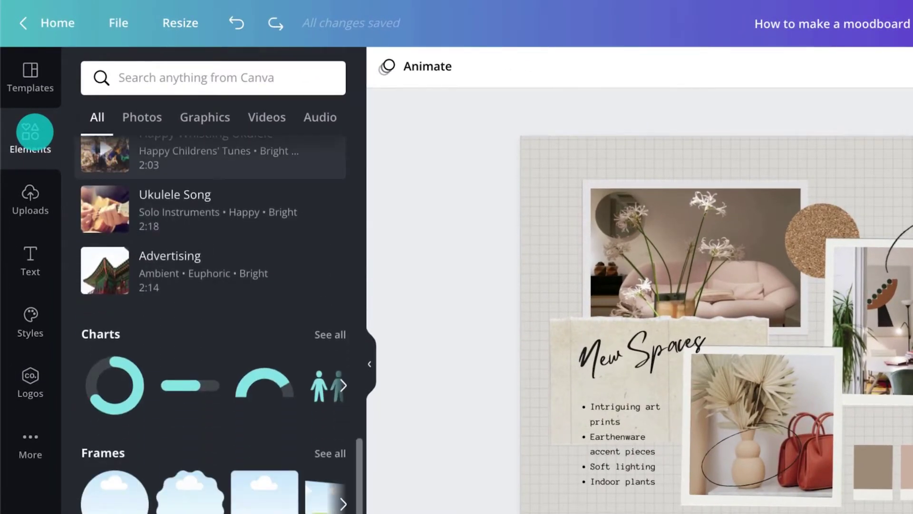
click(142, 116)
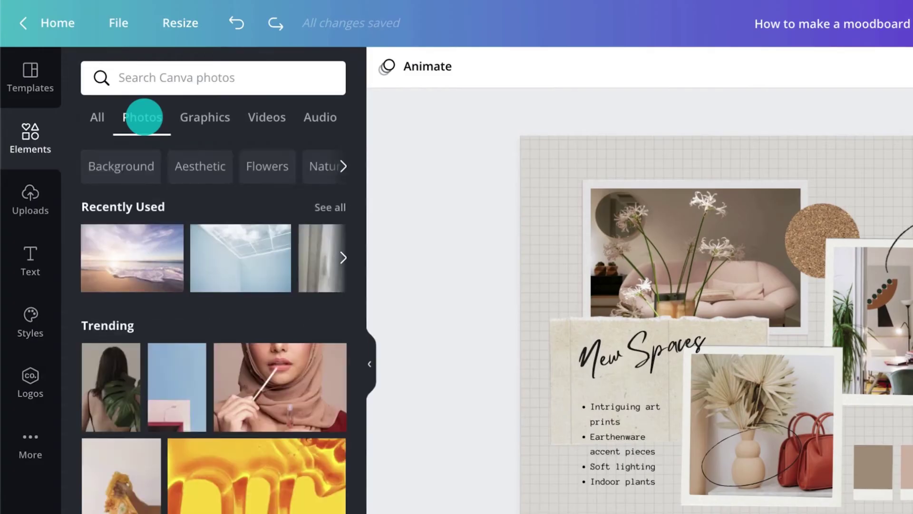
click(202, 117)
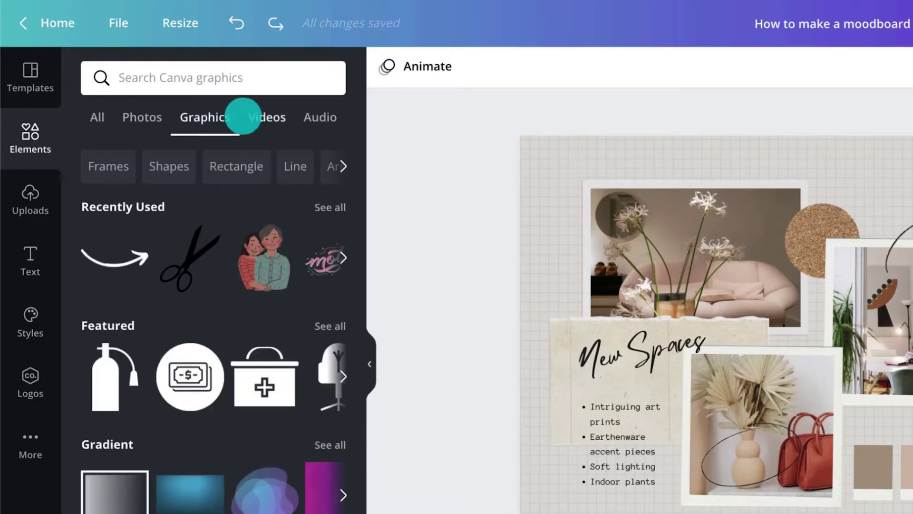
click(243, 116)
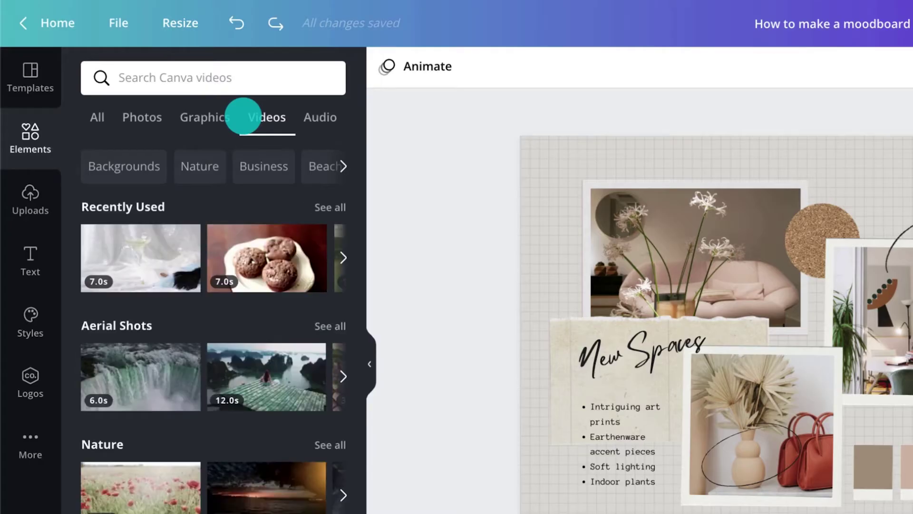
click(306, 118)
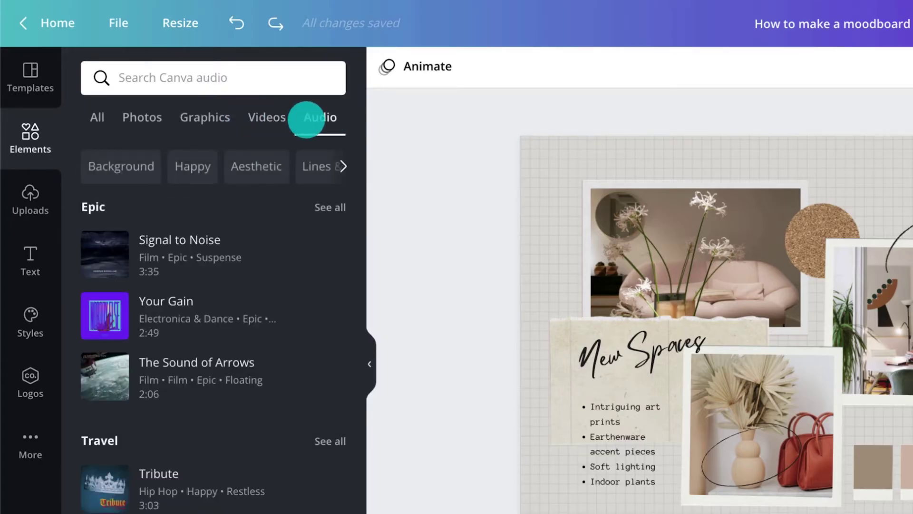
Scroll through the stock photos, then bring up the Uploads panel for own media.
click(137, 117)
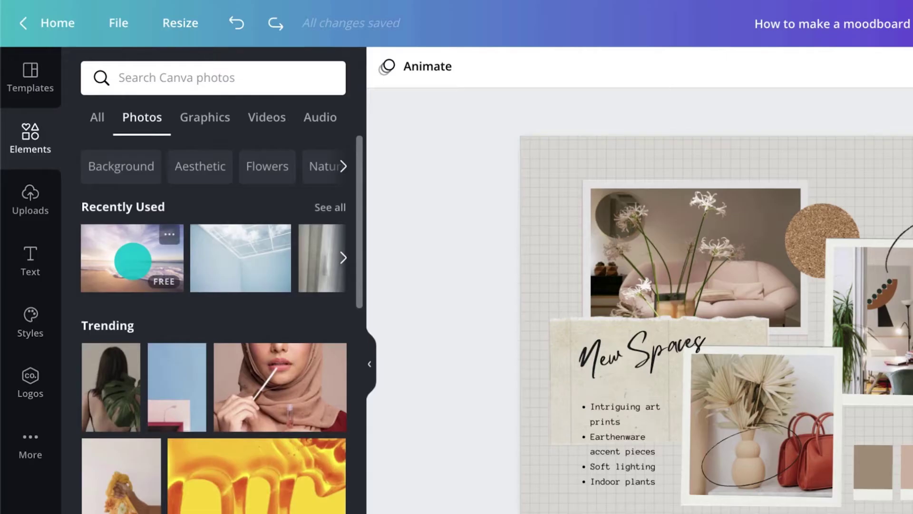
scroll(132, 260, down, 15)
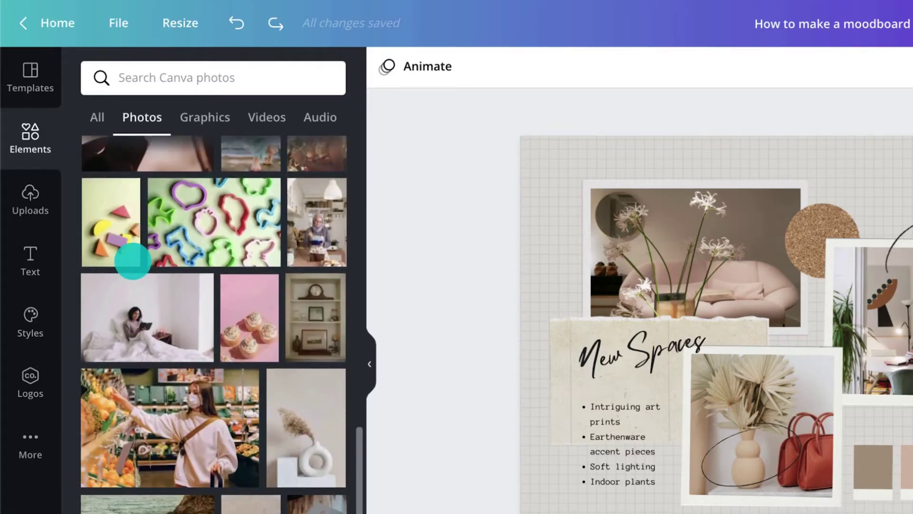
scroll(132, 260, down, 10)
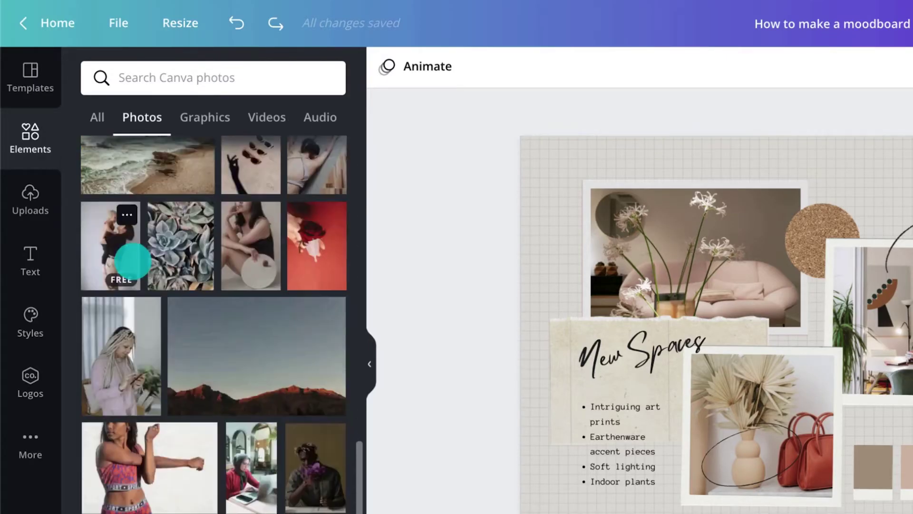
scroll(133, 261, down, 12)
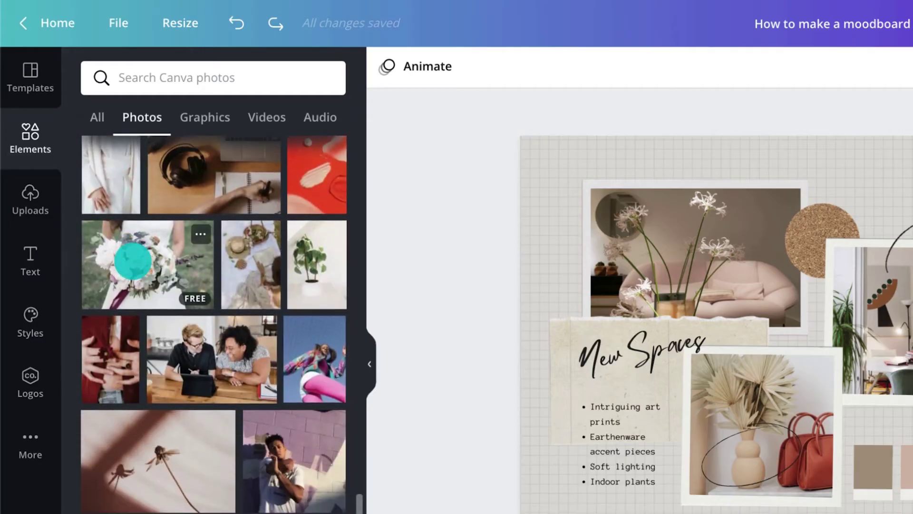
click(37, 204)
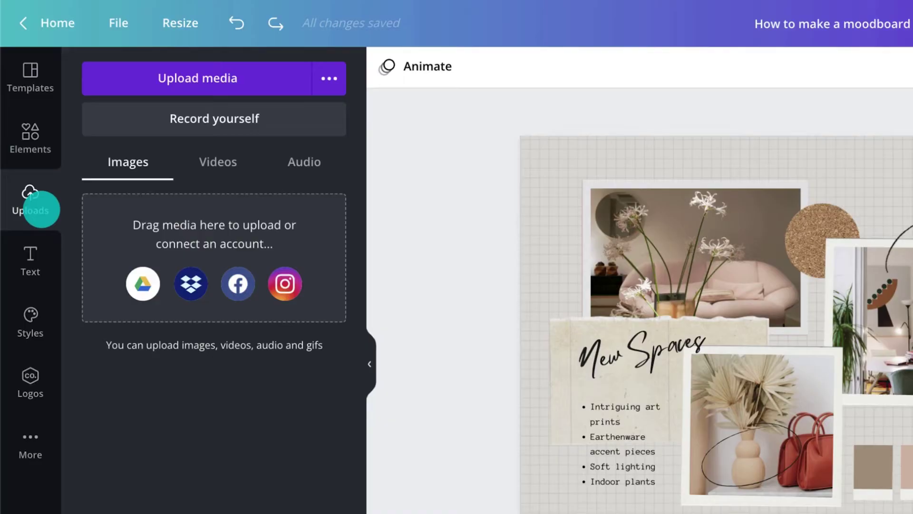
Find 'airy' photos and place the sheer curtain in the right frame and the skylight in the top frame.
click(30, 138)
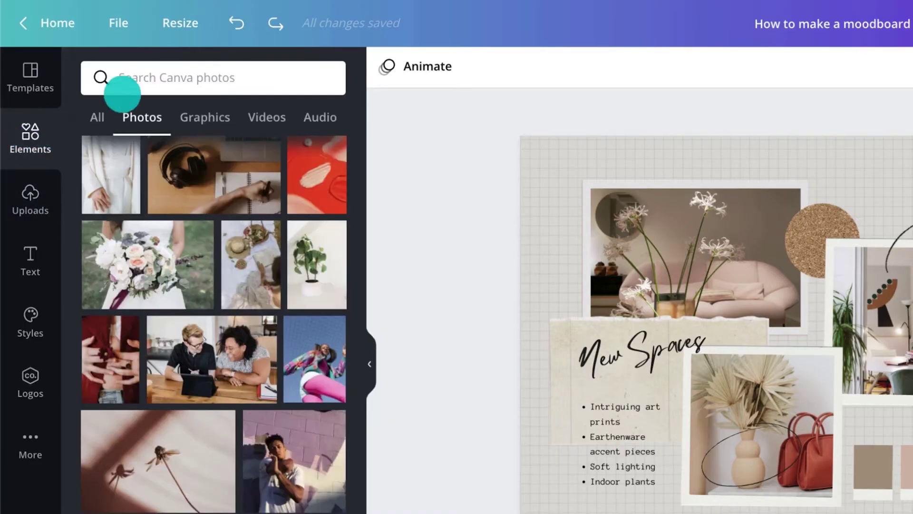
click(155, 76)
text(airy)
key(Return)
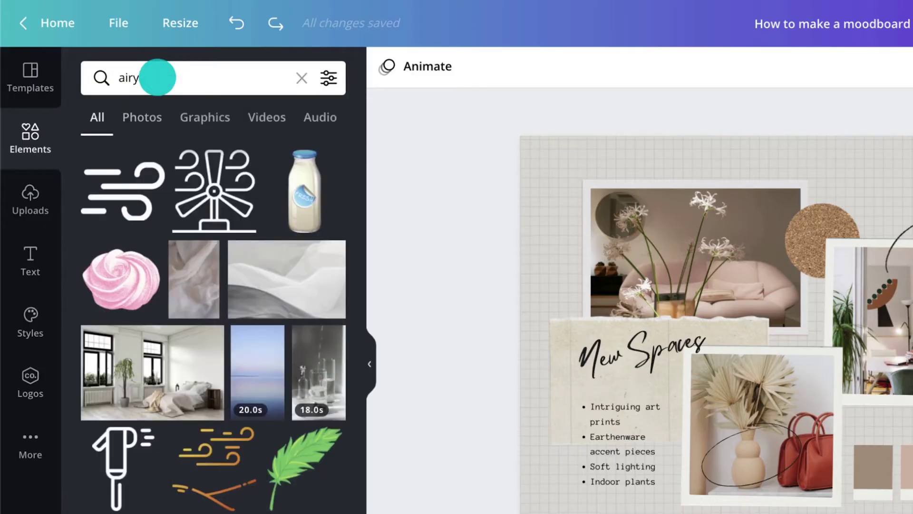
click(149, 118)
drag(286, 322, 773, 296)
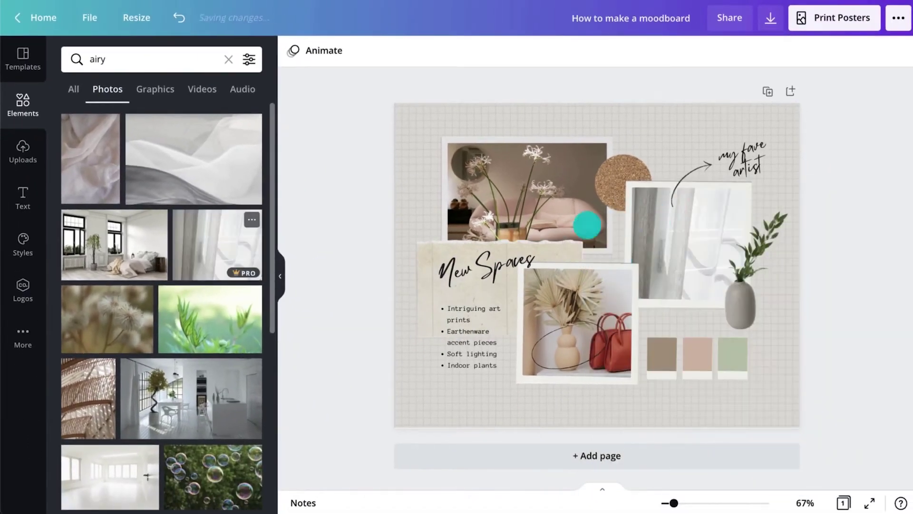
scroll(238, 266, down, 5)
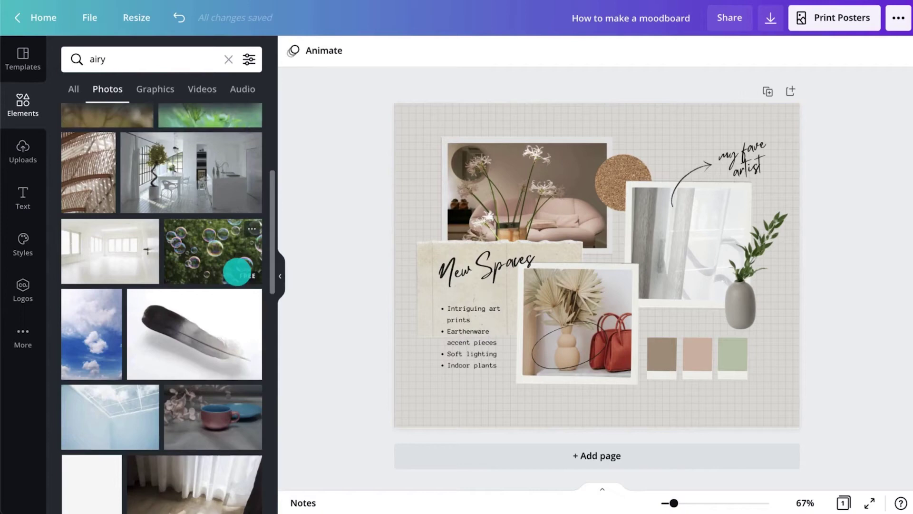
drag(411, 227, 495, 179)
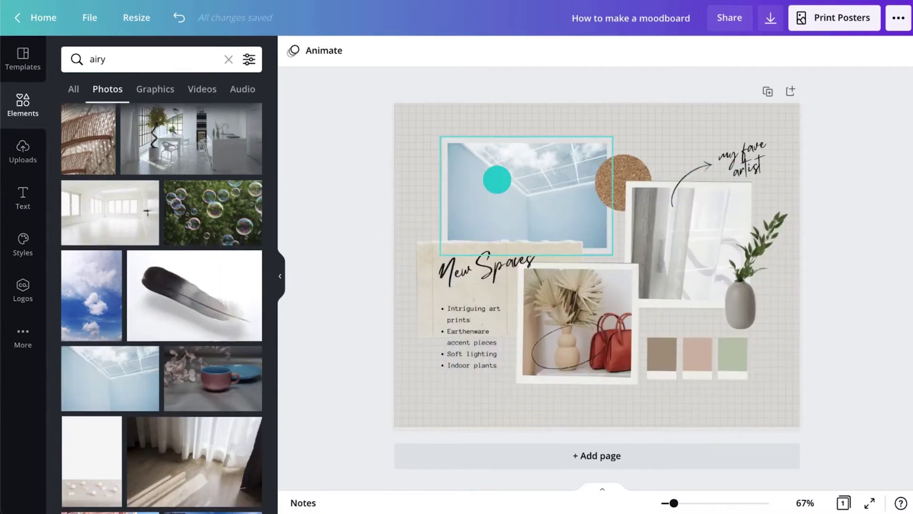
Replace the handbags photo with the aerial sea image from recently used images.
click(230, 59)
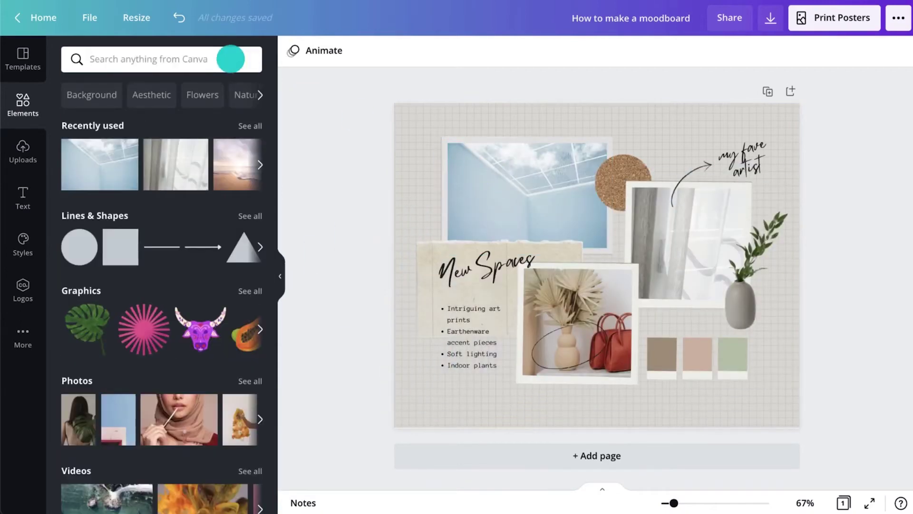
click(260, 164)
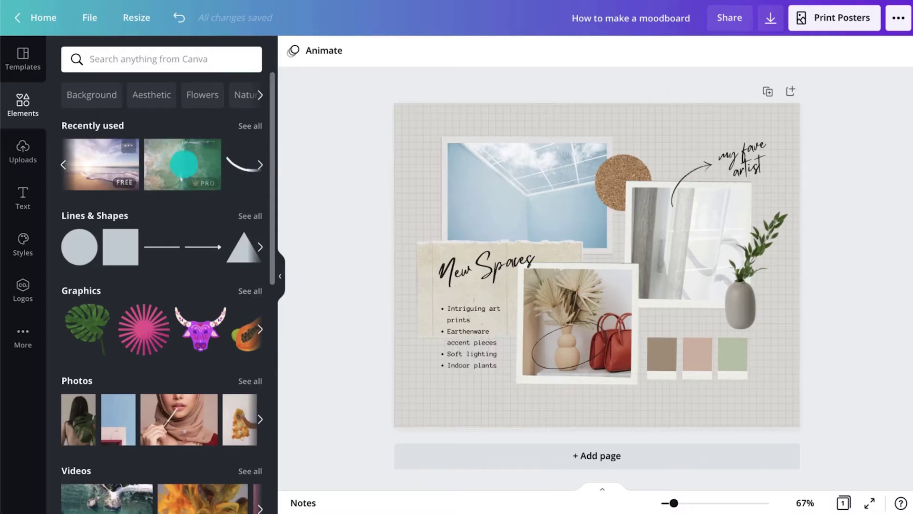
drag(178, 161, 526, 326)
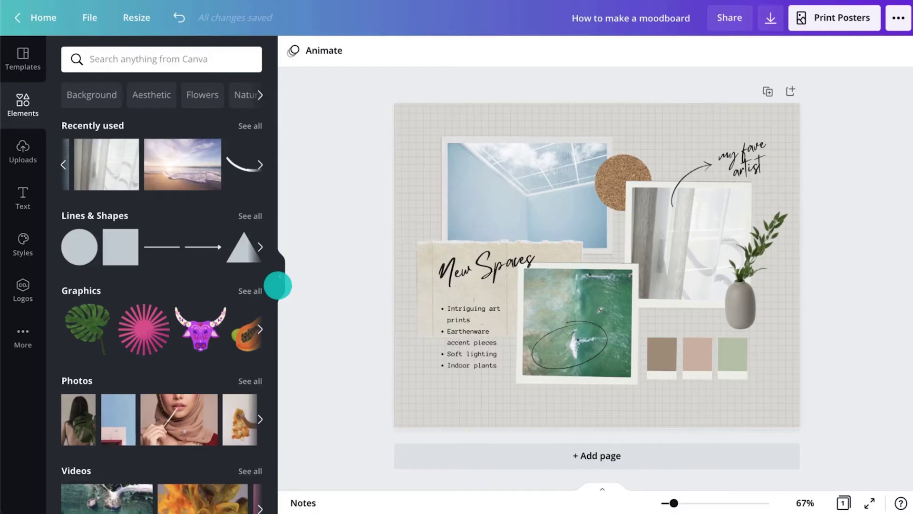
click(279, 285)
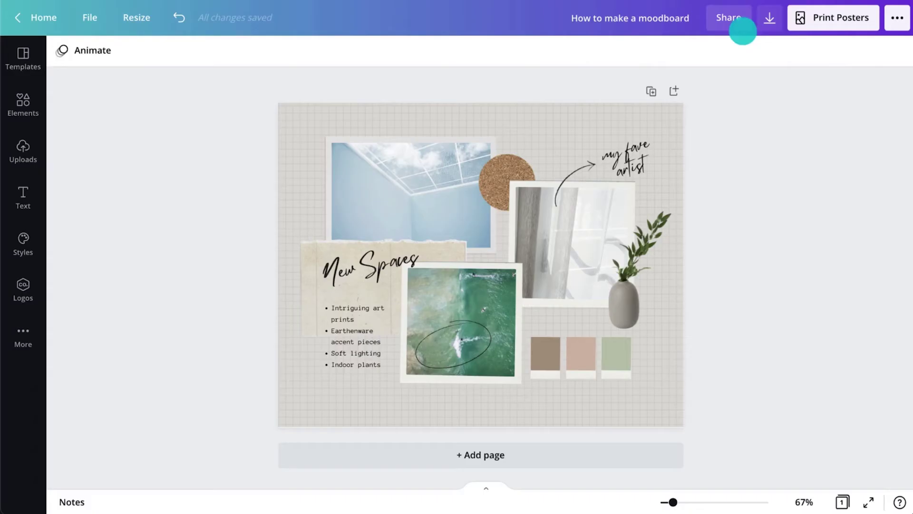
Share the design with a second designer by entering their e-mail address.
click(741, 17)
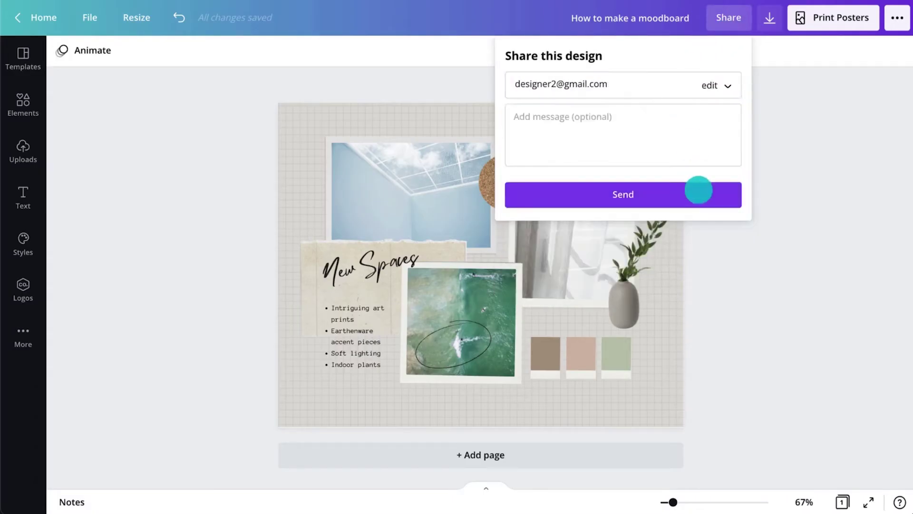
click(699, 187)
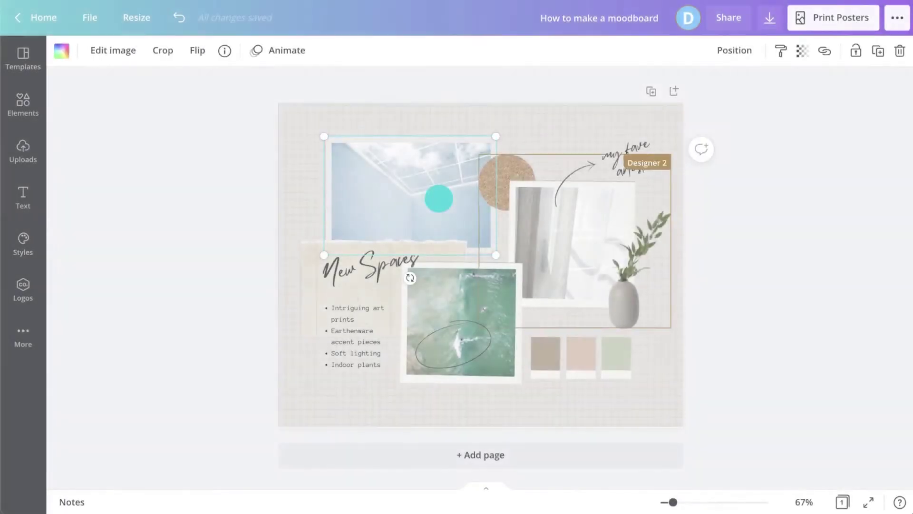
Duplicate the selected photo, shrink the copy and move it above New Spaces.
key(ctrl+d)
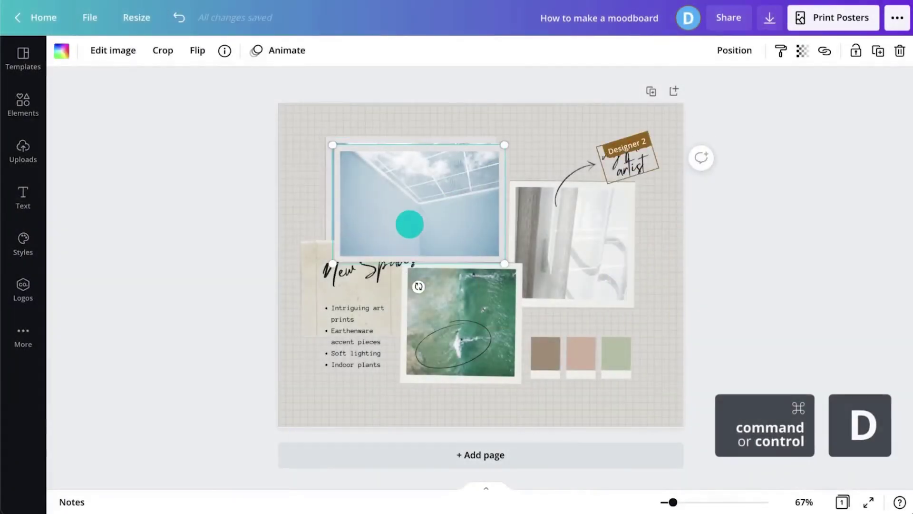
click(734, 50)
drag(429, 183, 389, 190)
click(36, 101)
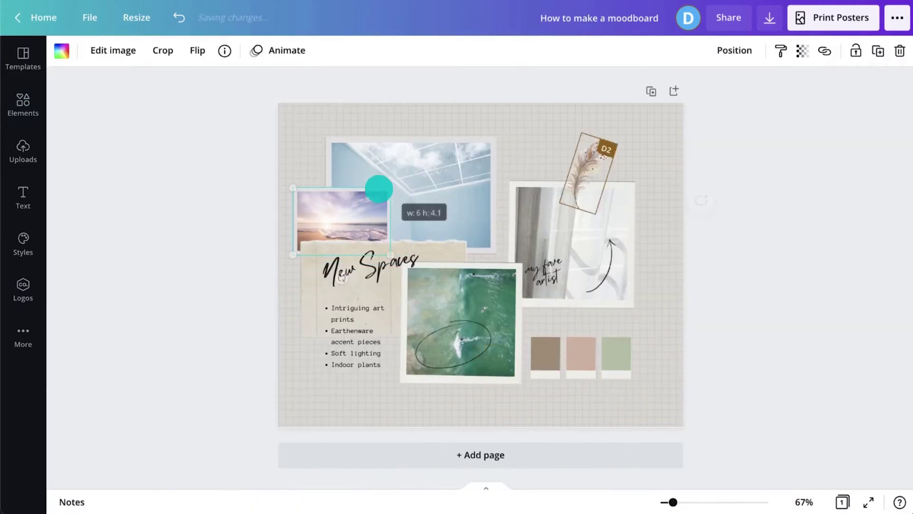
Post the comment 'what do you think?' on the beach photo.
click(699, 198)
text(what do you think?)
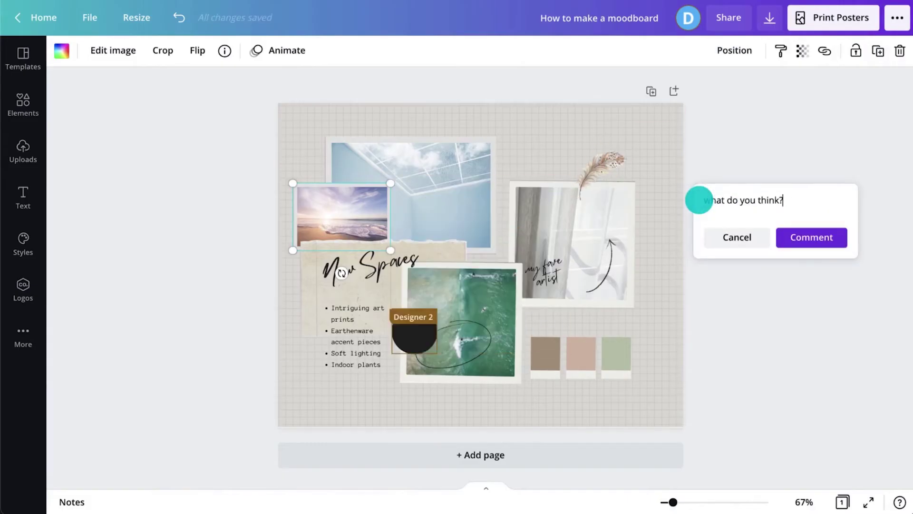
click(811, 237)
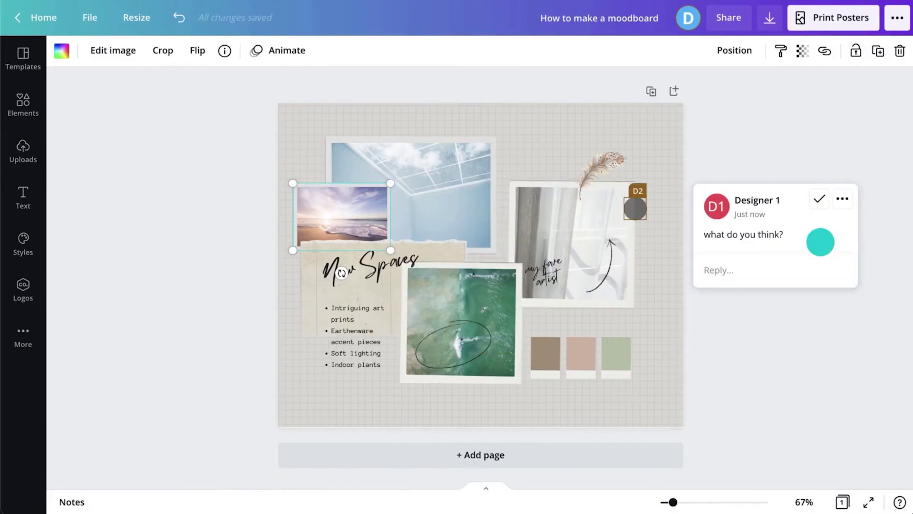
click(819, 310)
click(820, 310)
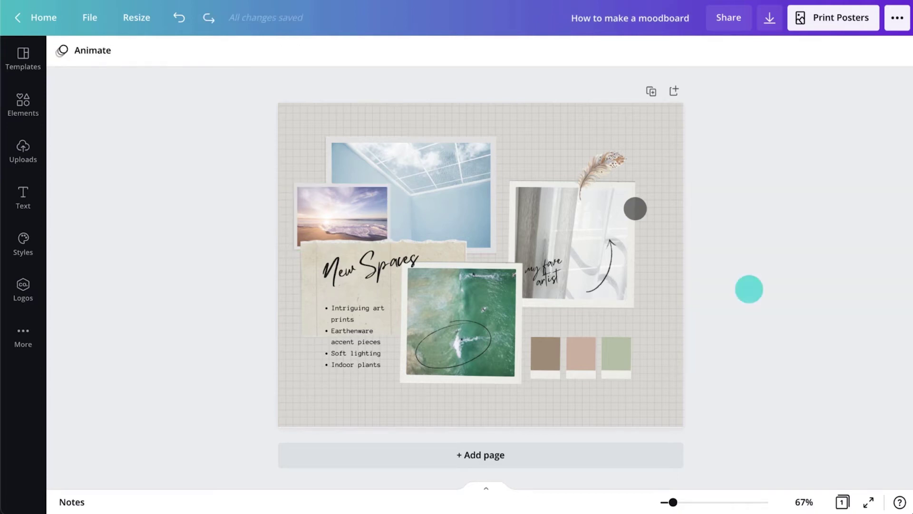
Open all photo colours for the swatches and make the pink swatch light grey.
click(547, 347)
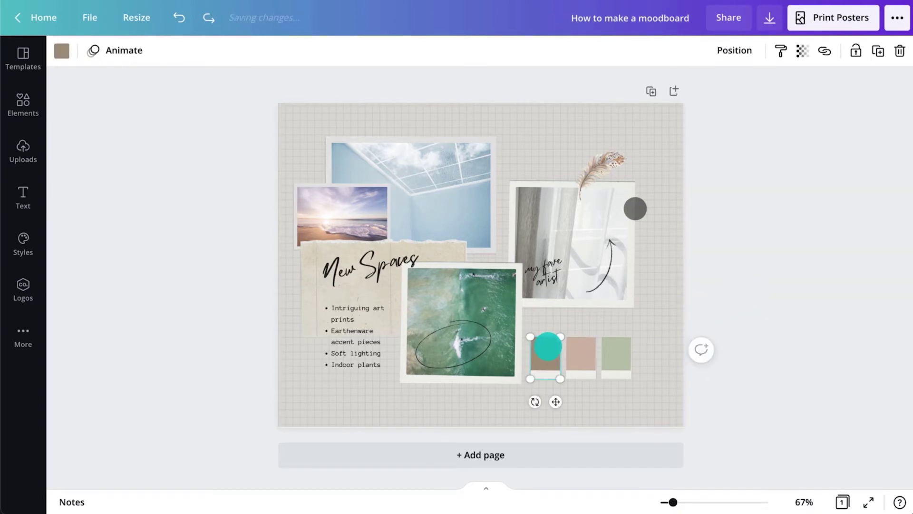
click(62, 54)
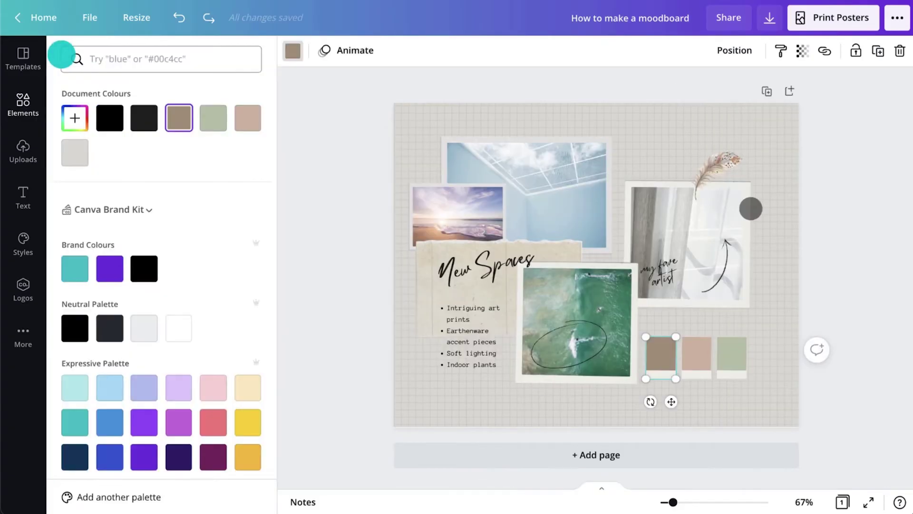
scroll(142, 166, down, 5)
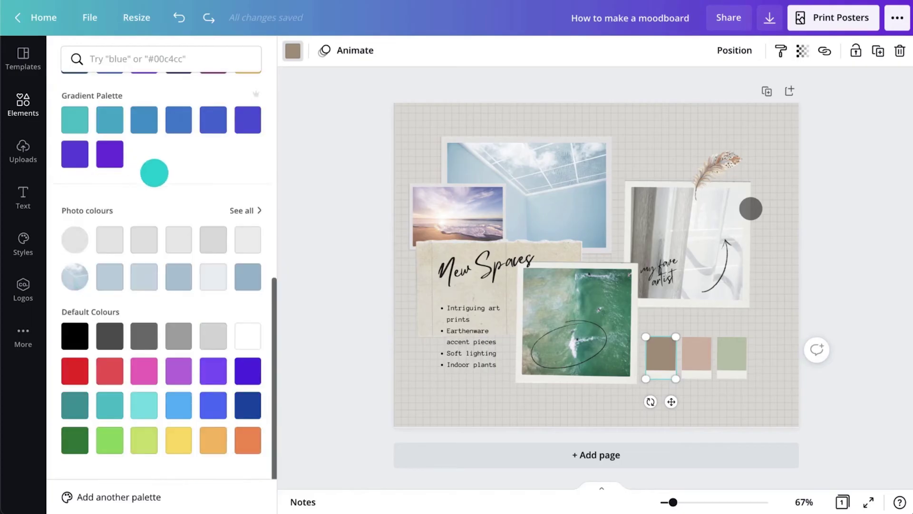
click(233, 208)
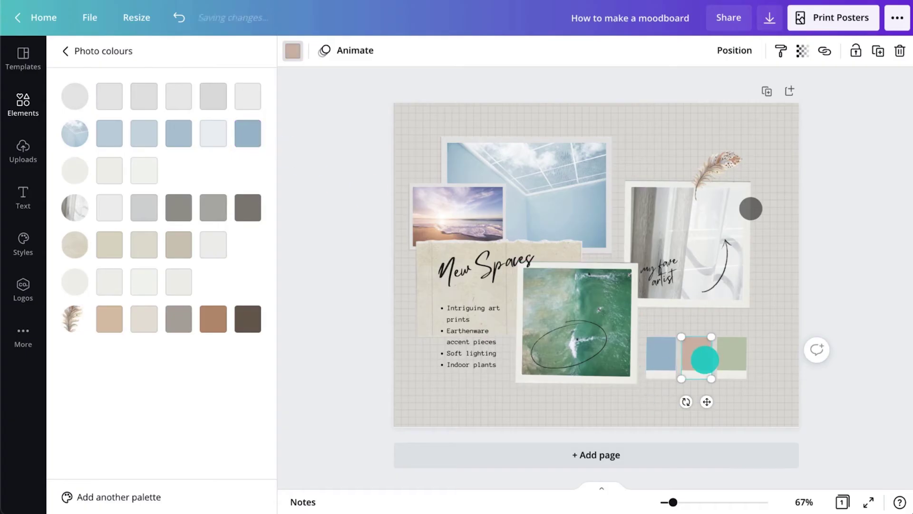
click(179, 96)
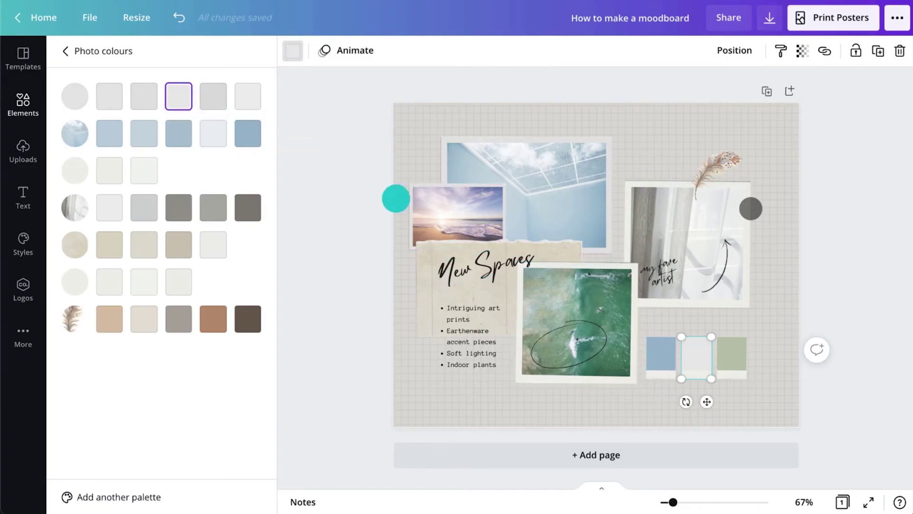
Make the green swatch light beige and colour the curtain-photo circle blue.
click(723, 353)
click(153, 317)
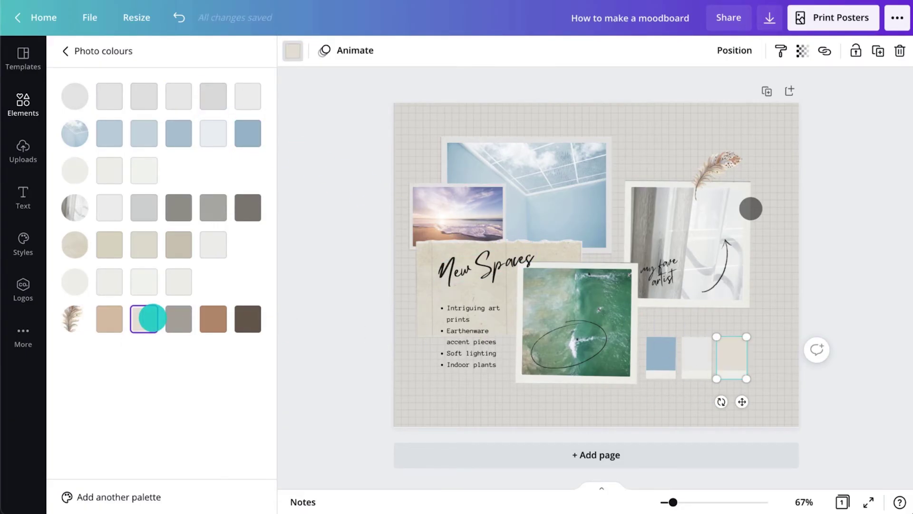
click(746, 210)
click(248, 133)
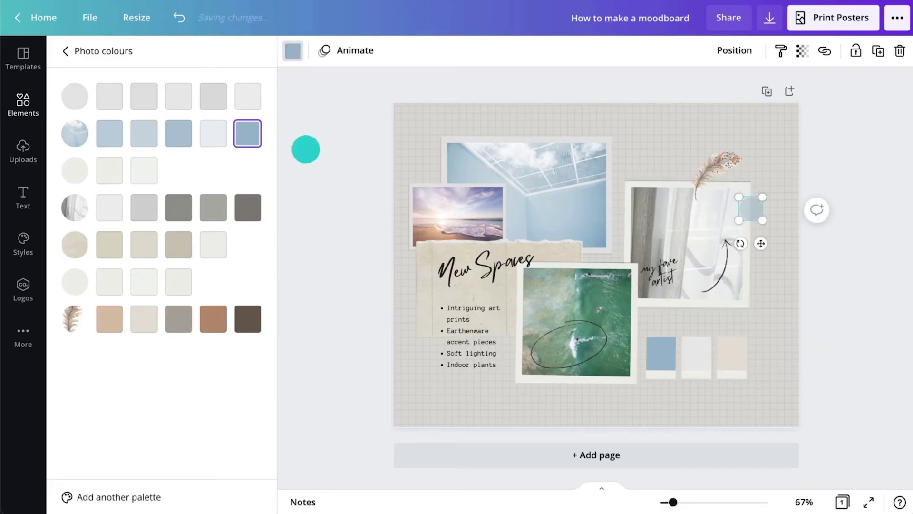
click(815, 301)
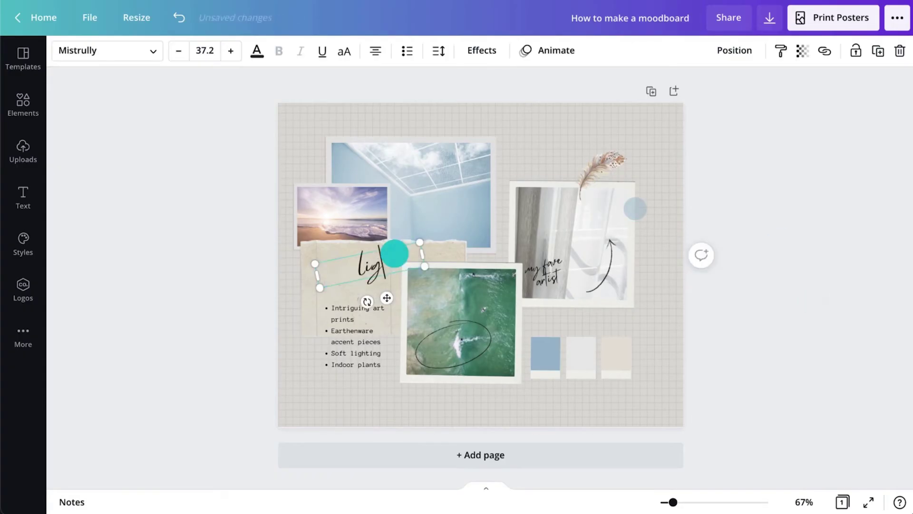
Copy the circled 'light' heading up to the page top and tilt it slightly.
click(452, 369)
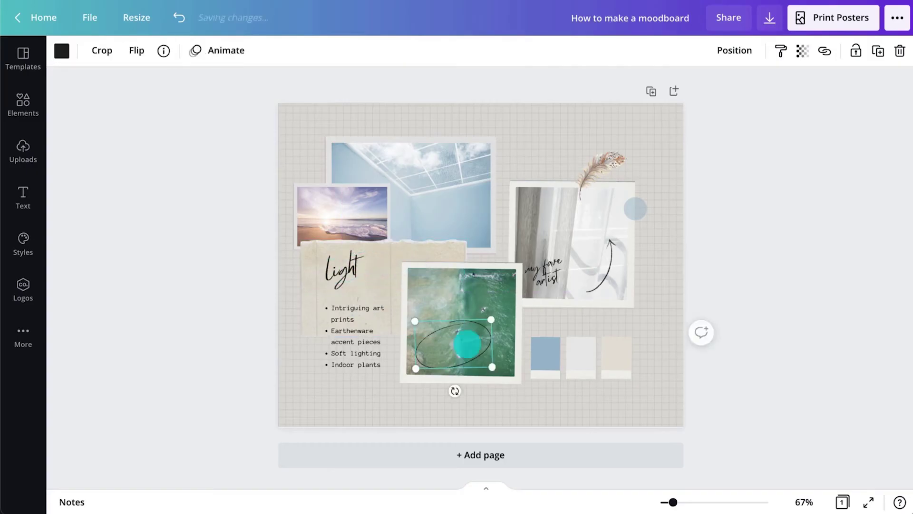
shift+click(347, 261)
drag(453, 369, 585, 380)
click(734, 50)
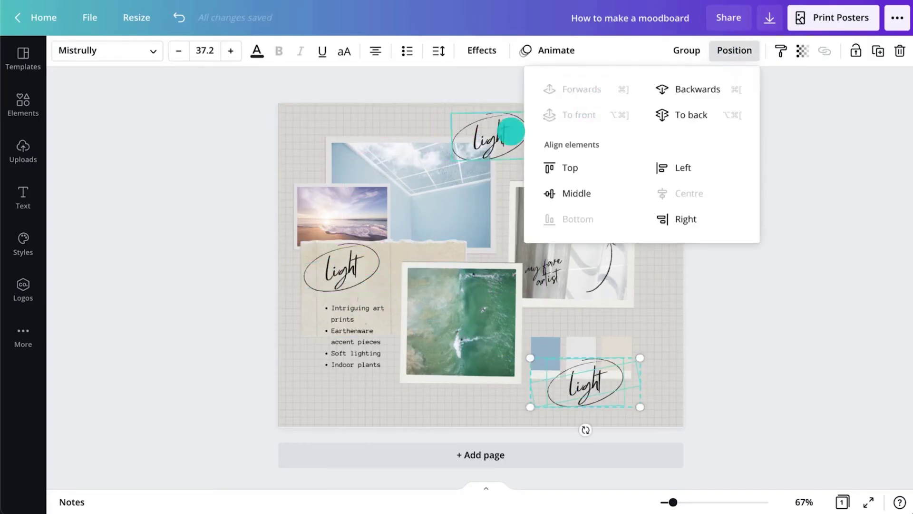
click(491, 113)
drag(489, 181, 489, 181)
Retype the top copy as 'fresh' and straighten the bottom-right circled 'airy'.
double_click(488, 138)
text(fresh)
click(590, 378)
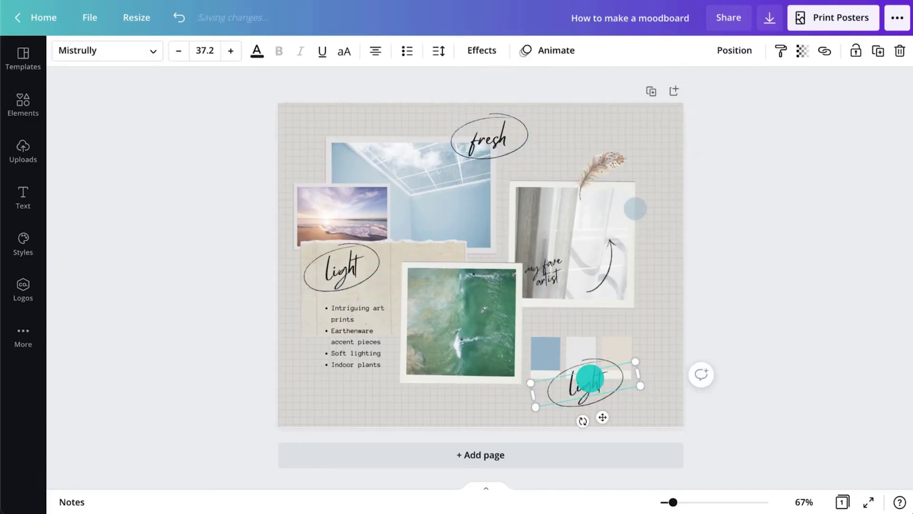
drag(583, 420, 591, 416)
click(705, 328)
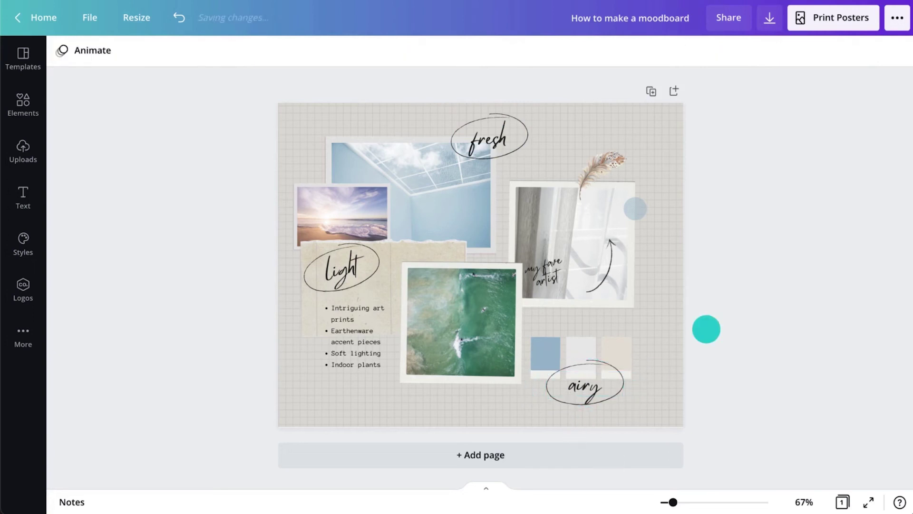
Paste the Solitude-to-Weightlessness bullet items and widen the list so each fits one line.
double_click(347, 318)
text(Solitude Early mornings)
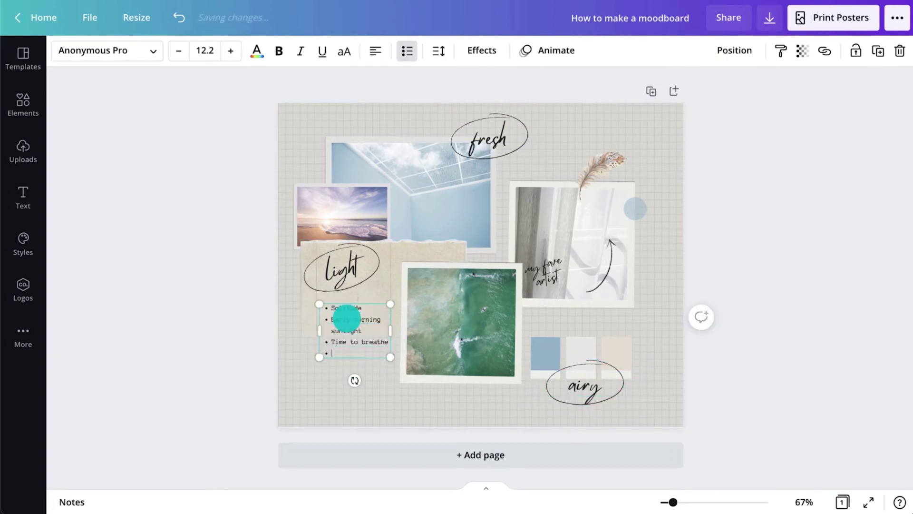
drag(390, 341, 421, 341)
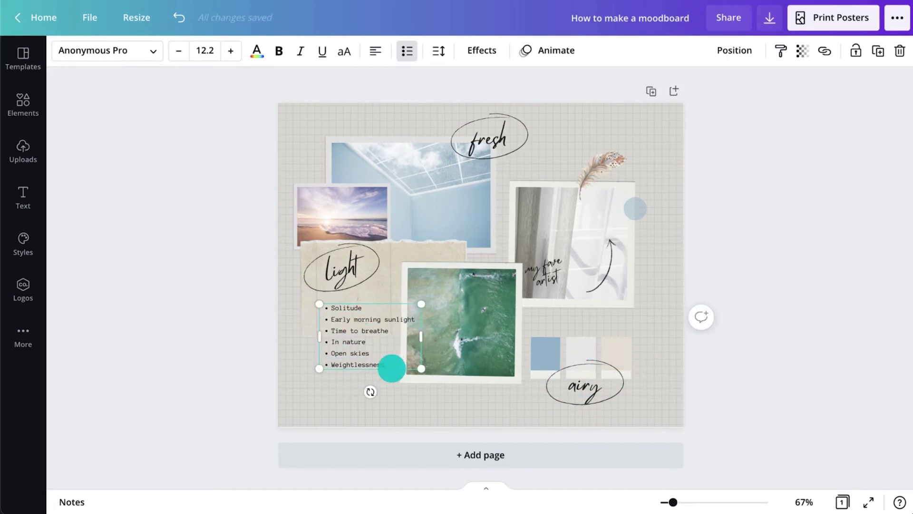
drag(390, 369, 375, 369)
click(452, 363)
Widen the curtain photo's 'opacity and transparency' caption into two lines.
drag(452, 363, 457, 362)
click(550, 280)
drag(570, 280, 628, 218)
click(377, 326)
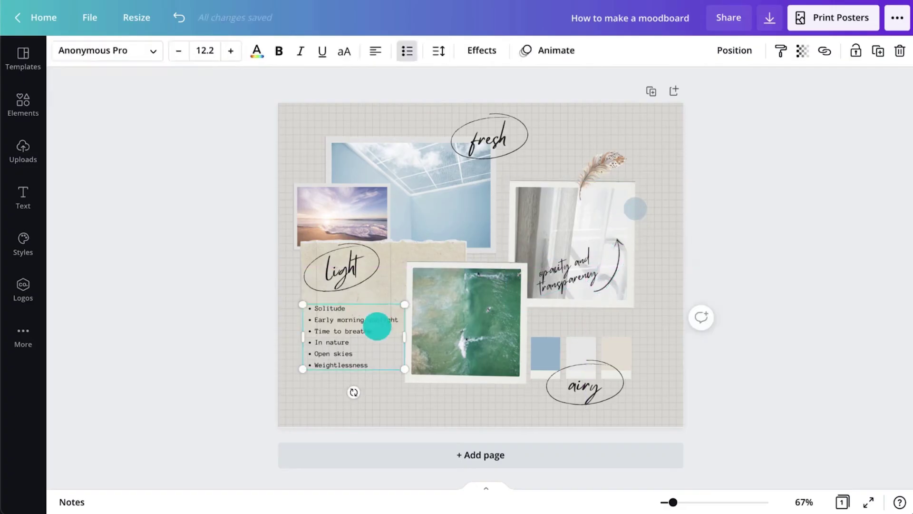
click(591, 346)
Enlarge the feather and raise the font size of the handwritten words light, fresh and airy.
click(503, 348)
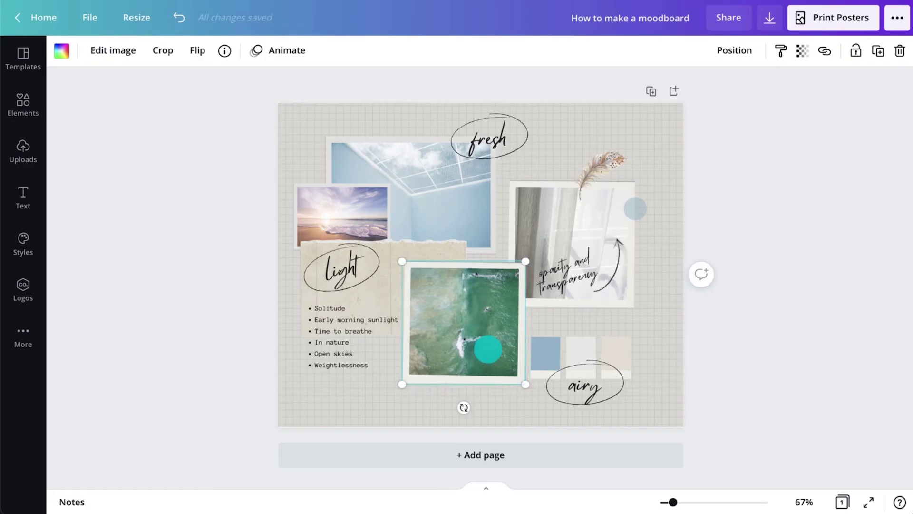
click(626, 152)
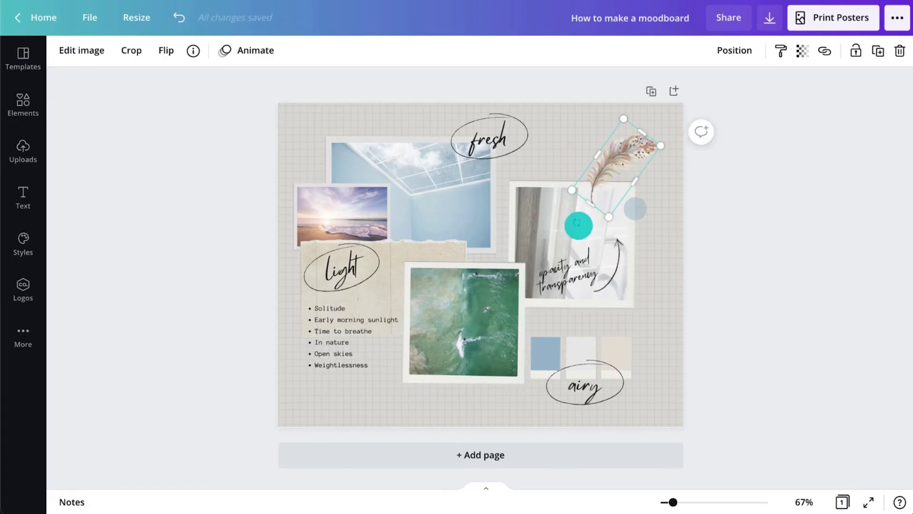
click(732, 236)
click(490, 139)
shift+click(585, 385)
shift+click(343, 269)
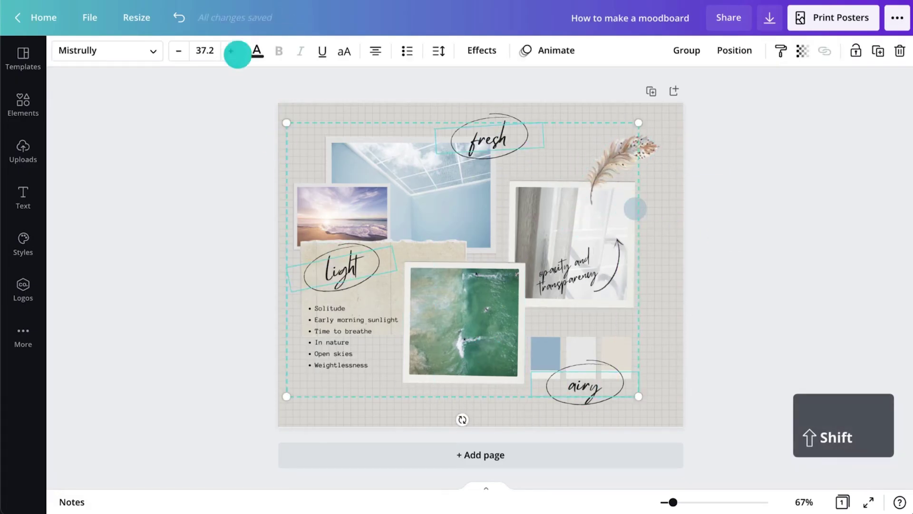
click(231, 51)
click(231, 51)
click(231, 50)
click(231, 51)
click(230, 50)
click(231, 50)
click(730, 365)
click(585, 383)
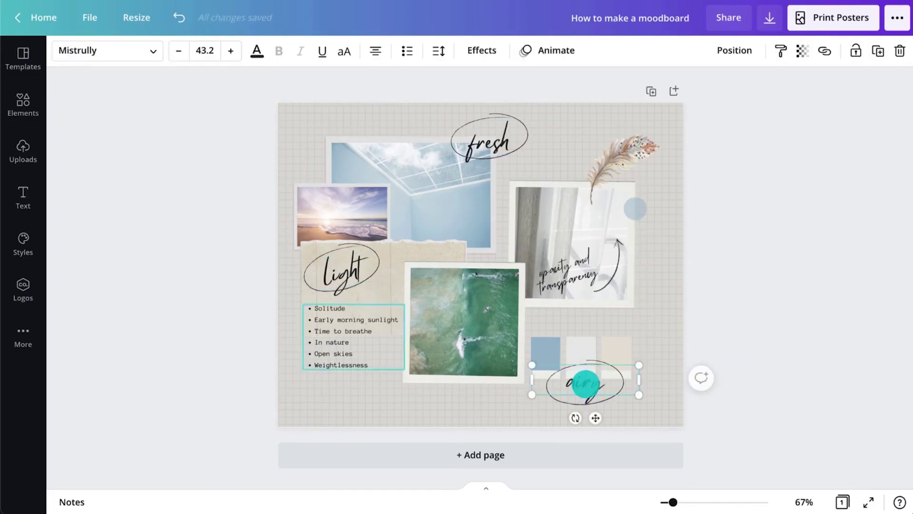
click(490, 139)
shift+click(339, 277)
Copy the caption between the photos as 'Texture and pattern' with a star beside it.
click(577, 281)
drag(576, 281, 506, 247)
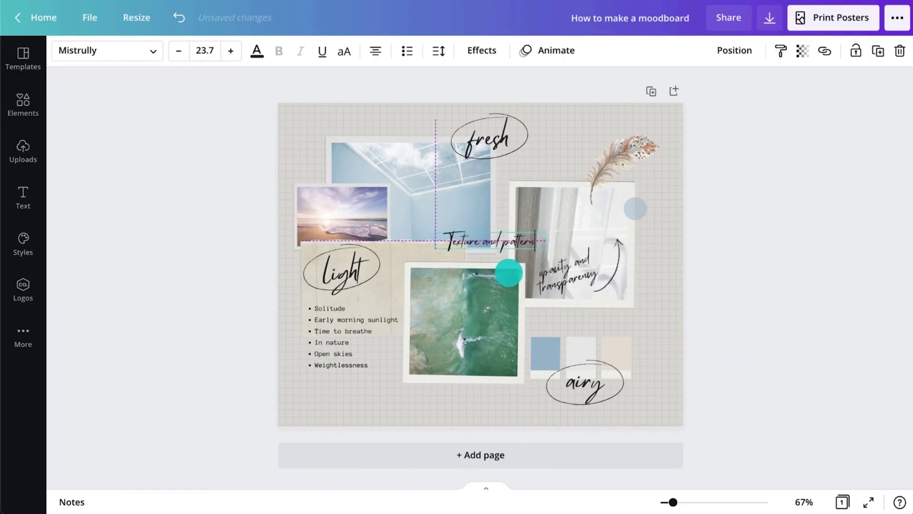
drag(508, 272, 509, 272)
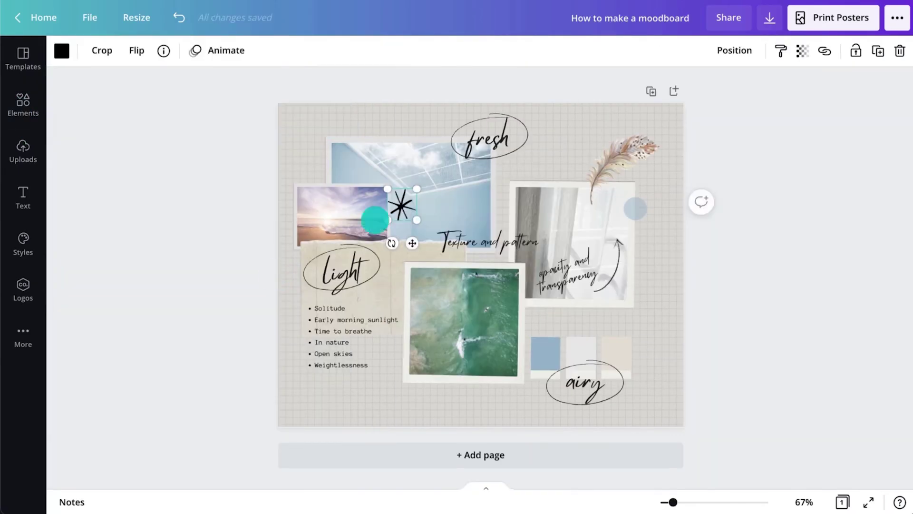
drag(412, 243, 437, 267)
click(777, 294)
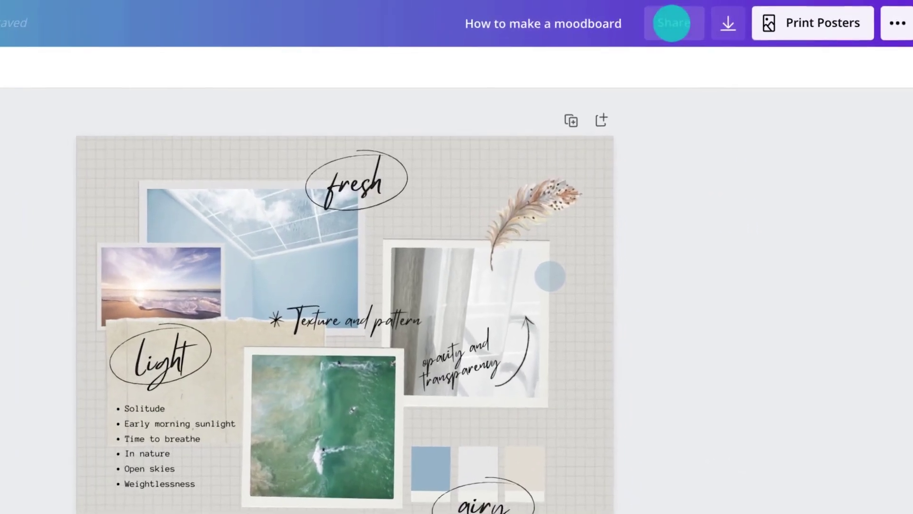
Check the Share, Download and Print Posters options, then list print products under publishing options.
click(728, 17)
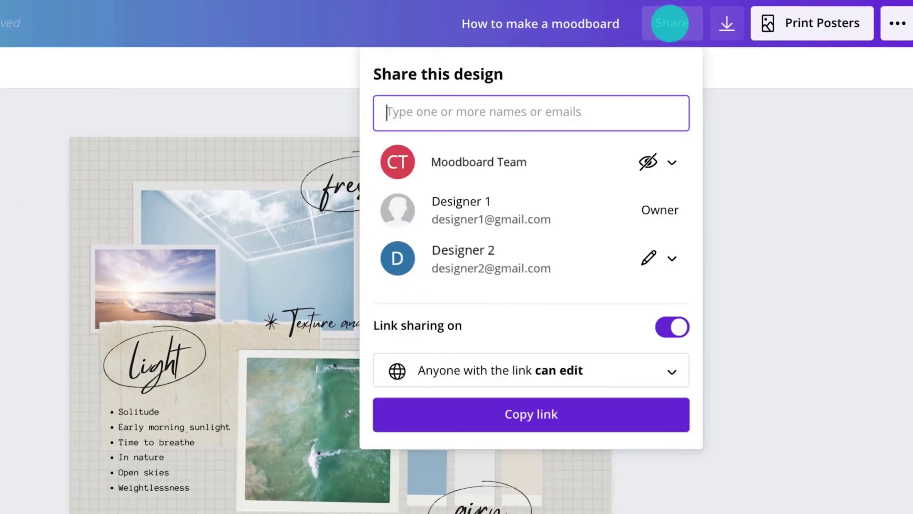
click(727, 24)
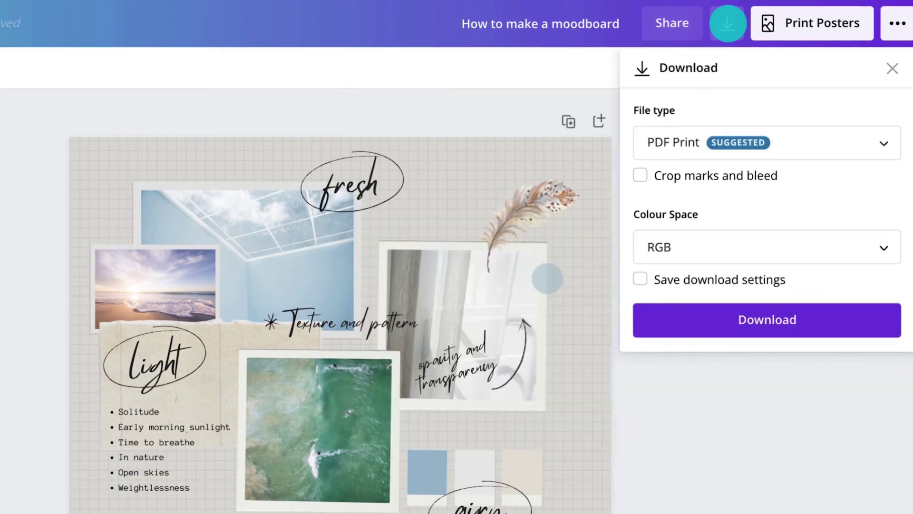
click(821, 22)
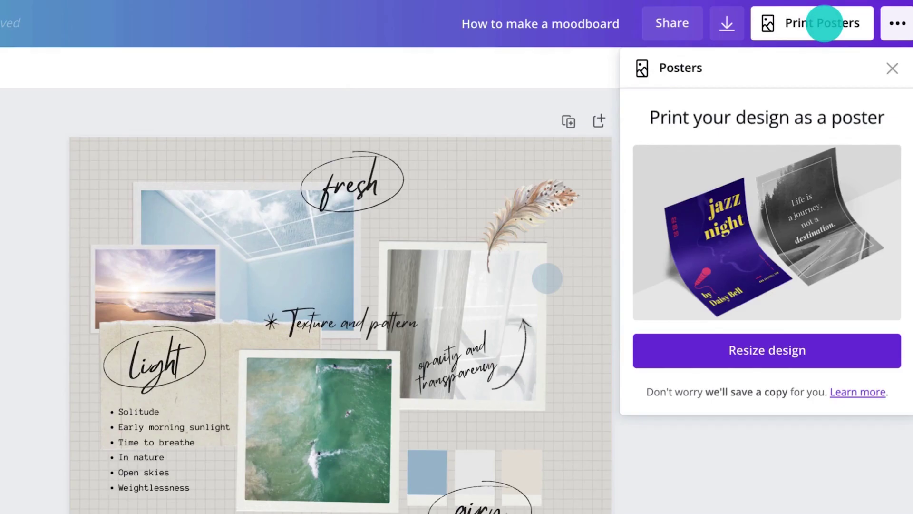
click(898, 23)
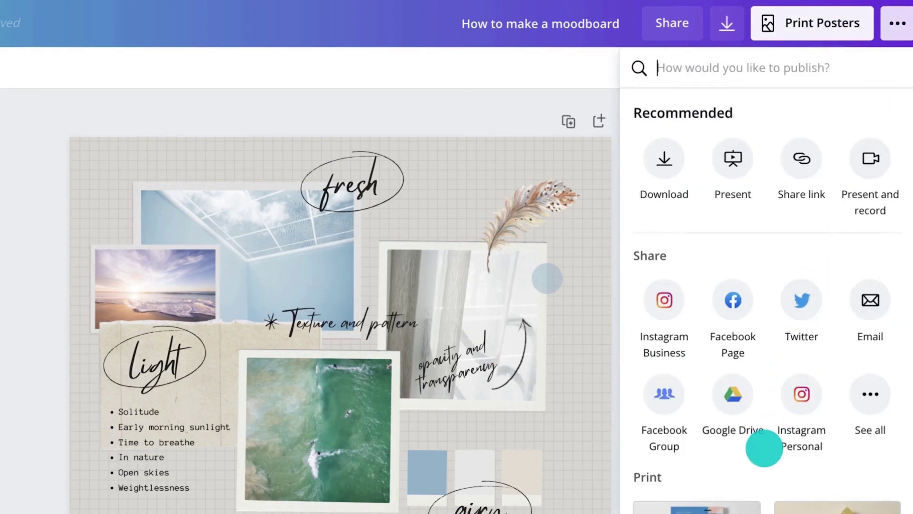
scroll(762, 446, down, 5)
scroll(764, 448, down, 3)
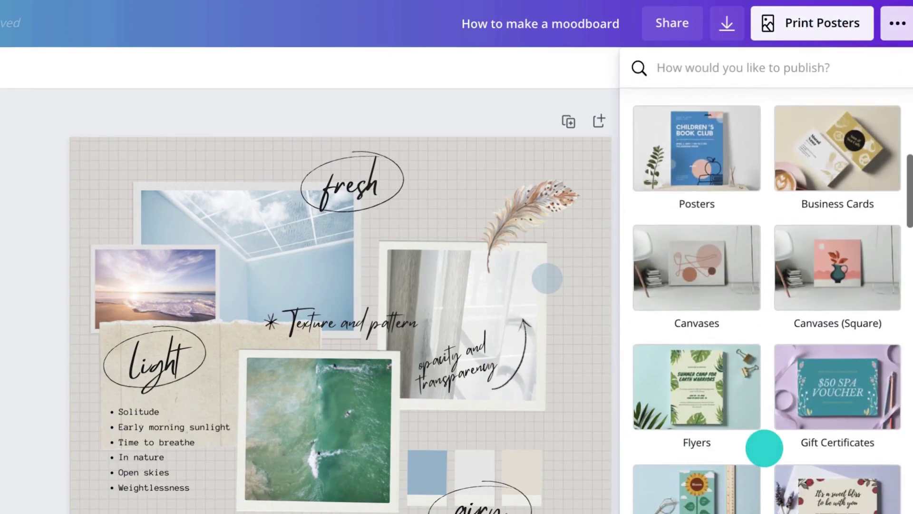